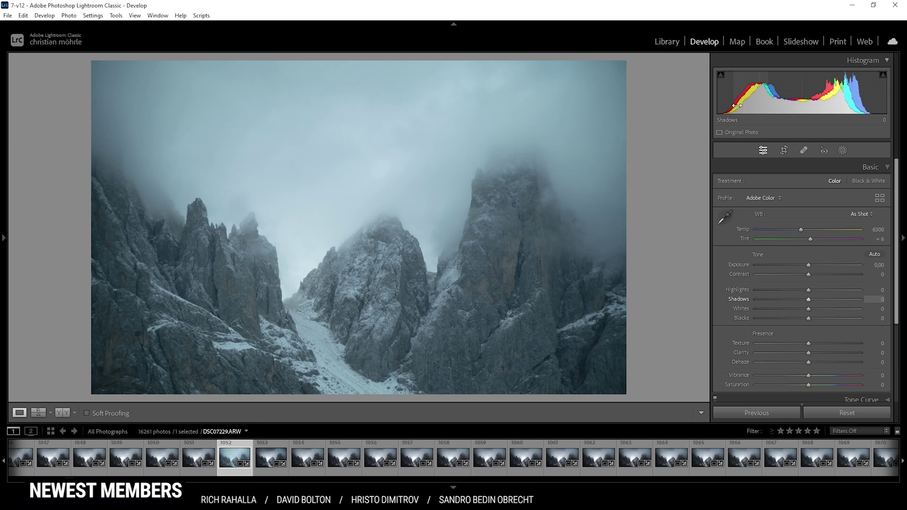
# Step: Change the camera profile to Adobe Neutral, leaving white balance at As Shot
pyautogui.click(773, 198)
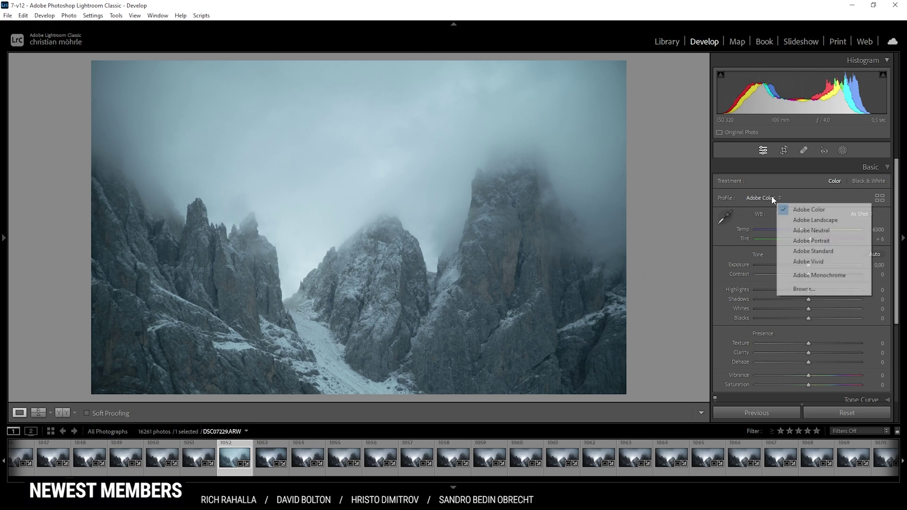
pyautogui.click(811, 230)
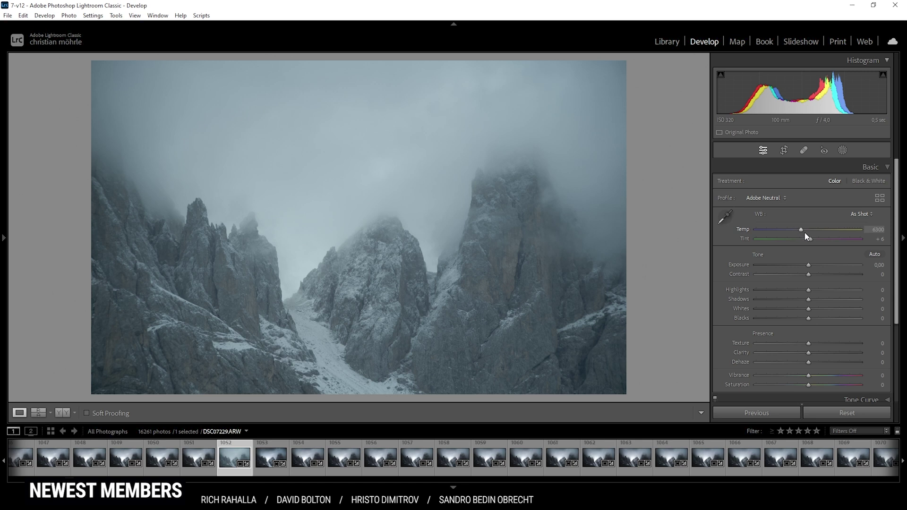
# Step: Set white balance to Temp 7339 and Tint +29 for a pinker cast
pyautogui.moveTo(801, 232); pyautogui.dragTo(811, 231)
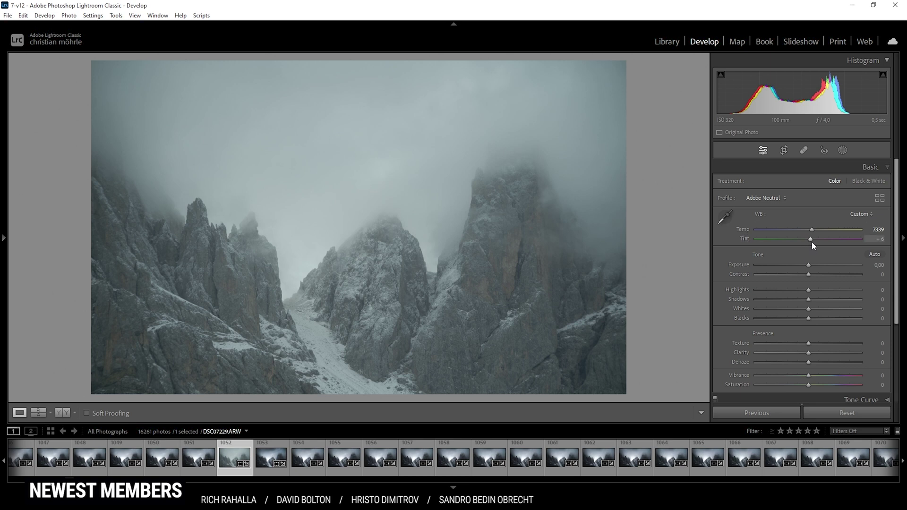
pyautogui.moveTo(810, 240); pyautogui.dragTo(813, 240)
pyautogui.moveTo(813, 240); pyautogui.dragTo(817, 241)
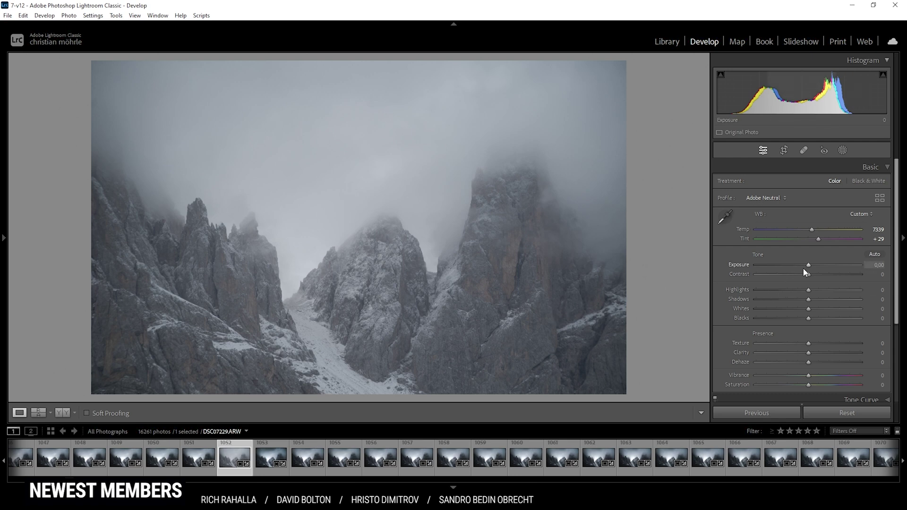
# Step: Drop Exposure to about -2,33, then settle it at -2,01
pyautogui.moveTo(808, 265); pyautogui.dragTo(784, 267)
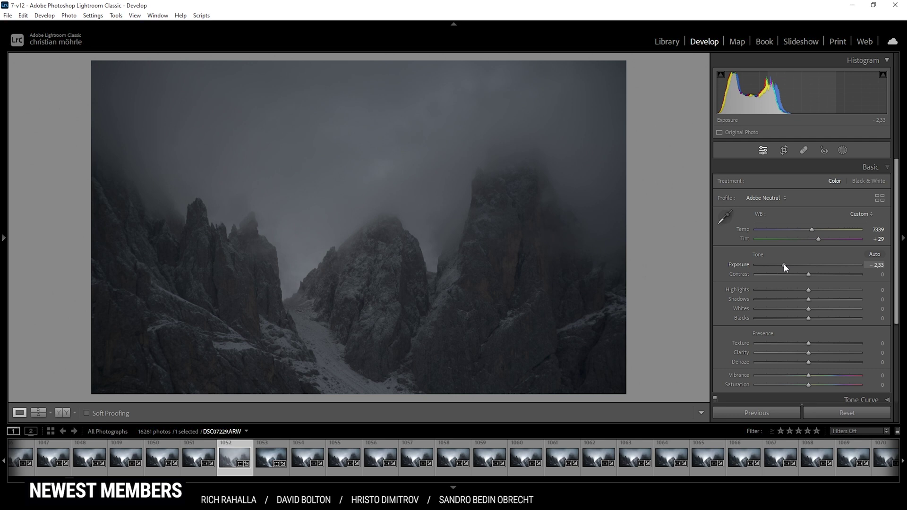
pyautogui.moveTo(784, 267); pyautogui.dragTo(786, 267)
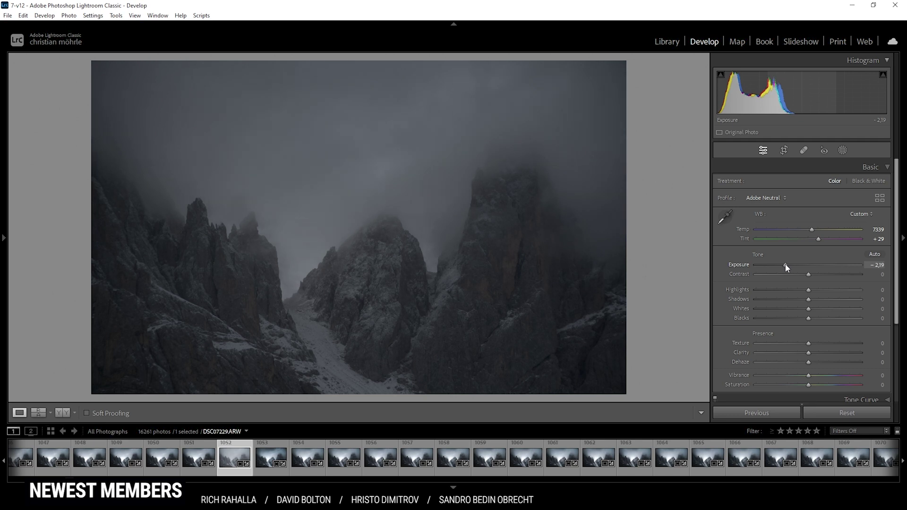
pyautogui.moveTo(786, 268); pyautogui.dragTo(787, 267)
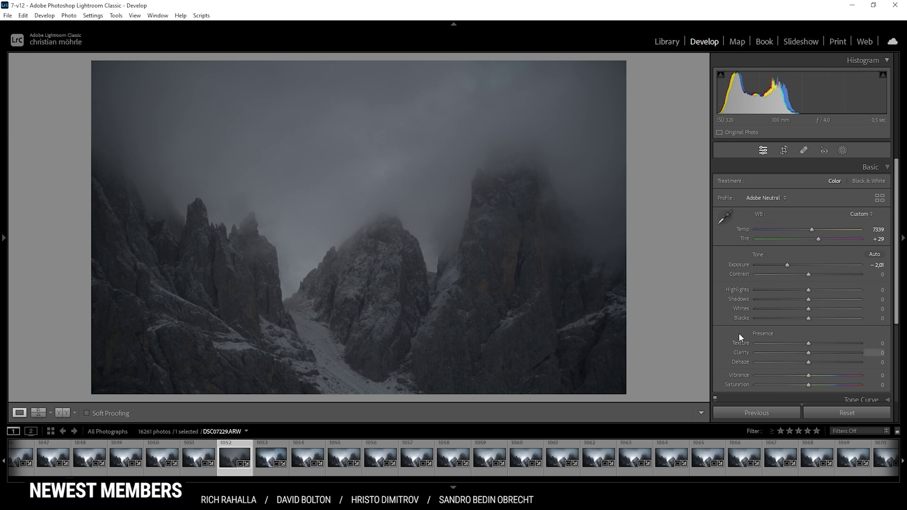
# Step: Push Highlights to +100 and Whites to +79 while checking Whites clipping
pyautogui.moveTo(809, 292); pyautogui.dragTo(886, 297)
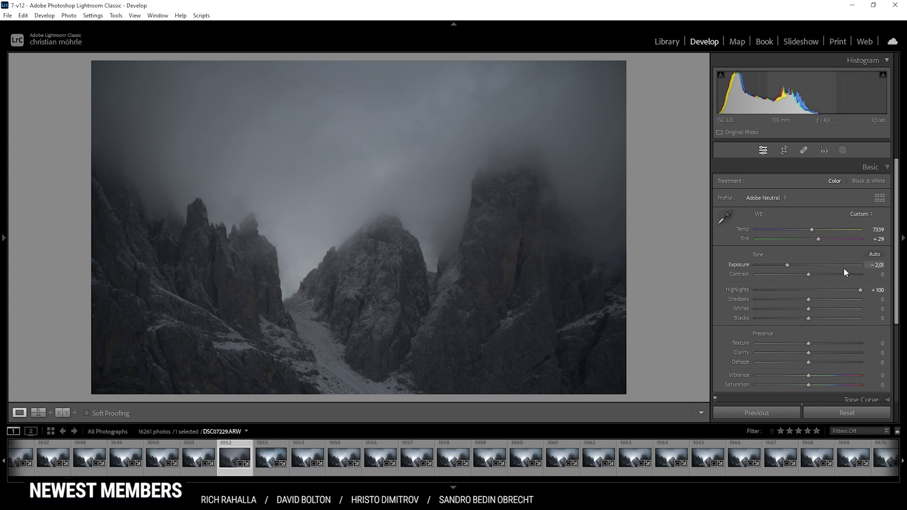
pyautogui.moveTo(808, 309); pyautogui.dragTo(850, 311)
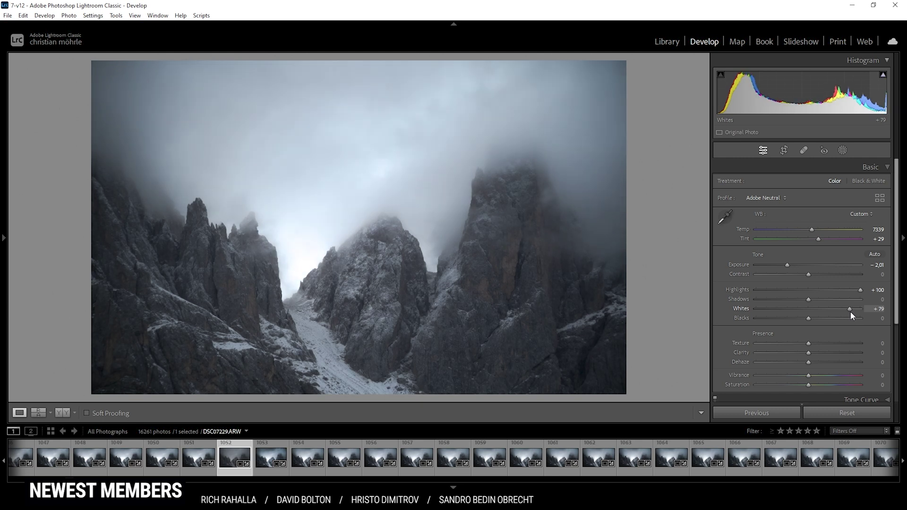
pyautogui.keyDown('alt'); pyautogui.click(849, 309); pyautogui.keyUp('alt')
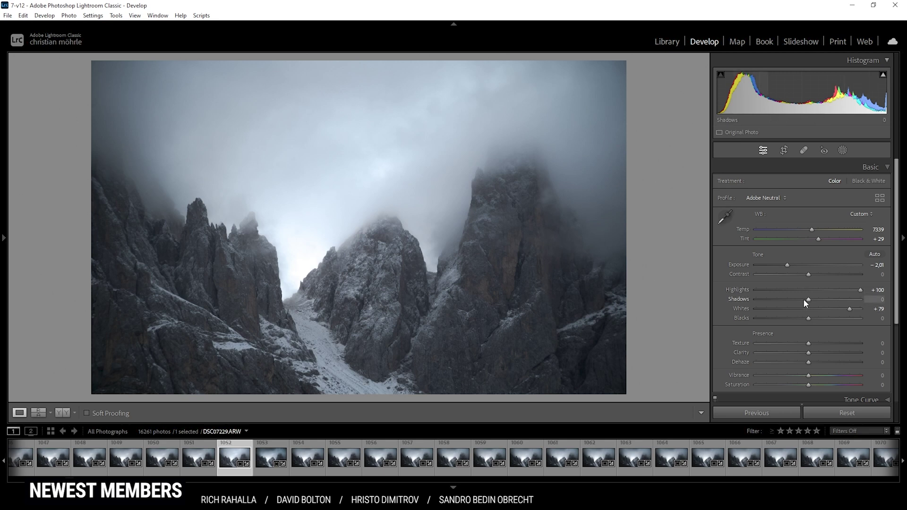
# Step: Set Shadows to -44, Blacks to +17 and Contrast to +38
pyautogui.moveTo(807, 300); pyautogui.dragTo(784, 299)
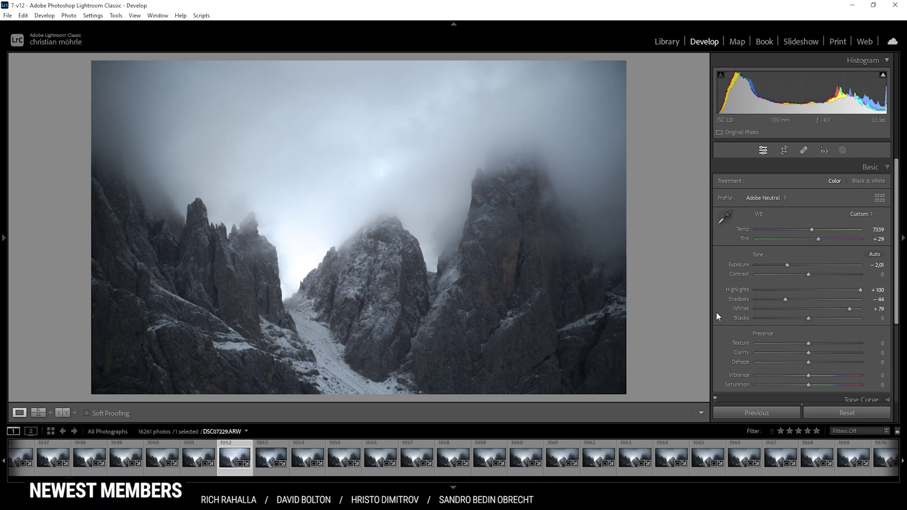
pyautogui.moveTo(810, 319); pyautogui.dragTo(815, 319)
pyautogui.moveTo(809, 274); pyautogui.dragTo(829, 274)
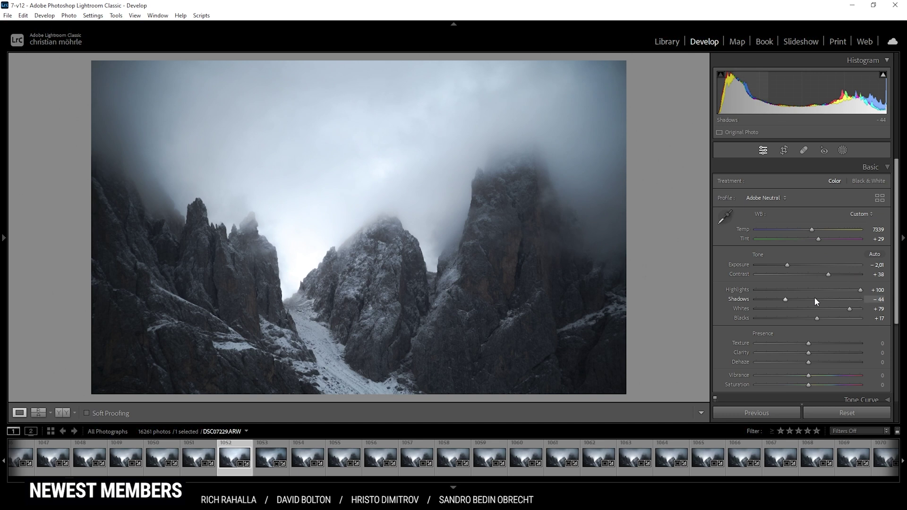
# Step: Add Texture +8, lower Vibrance to -9, and view Before/After side by side
pyautogui.moveTo(809, 345); pyautogui.dragTo(810, 345)
pyautogui.moveTo(812, 345); pyautogui.dragTo(813, 345)
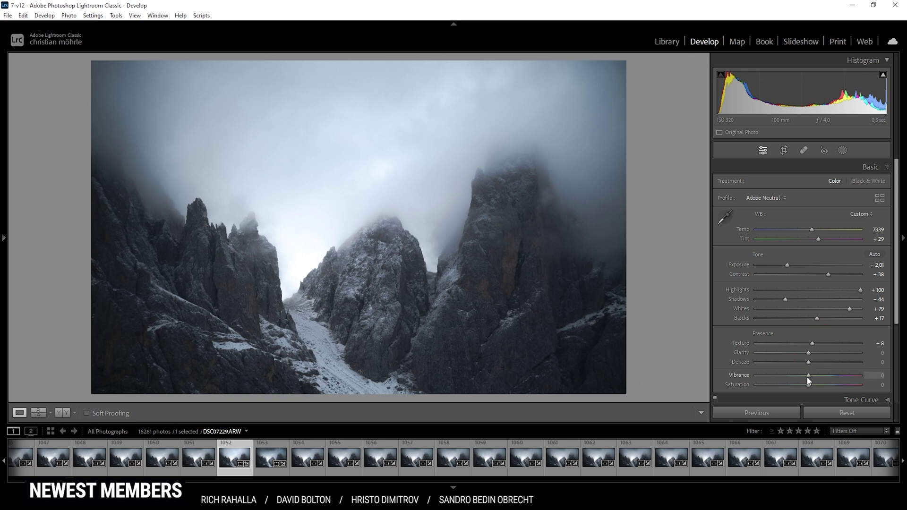
pyautogui.moveTo(804, 377); pyautogui.dragTo(804, 377)
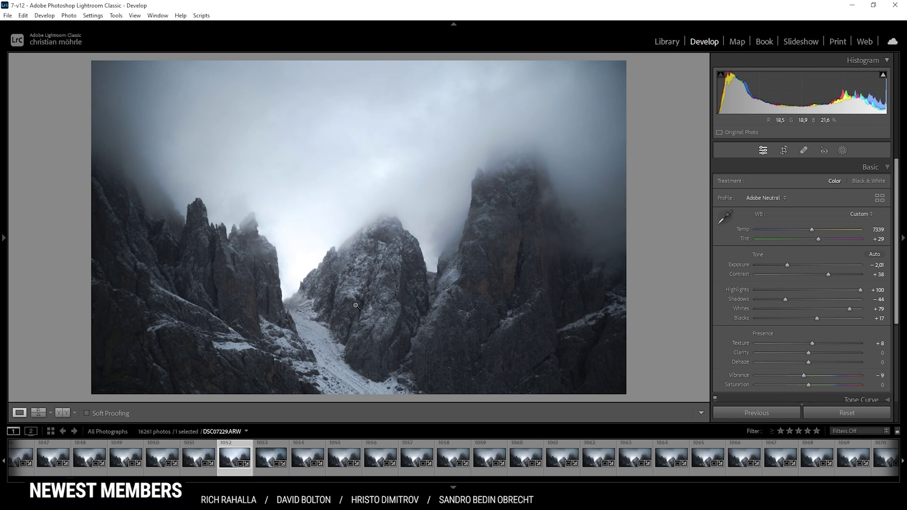
pyautogui.click(61, 412)
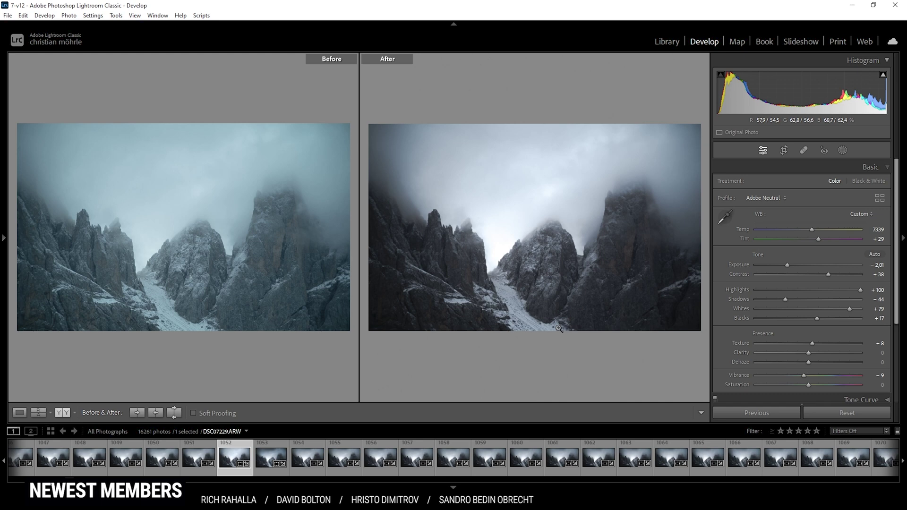
# Step: Return to Loupe view and bring up the Masking tools
pyautogui.click(19, 412)
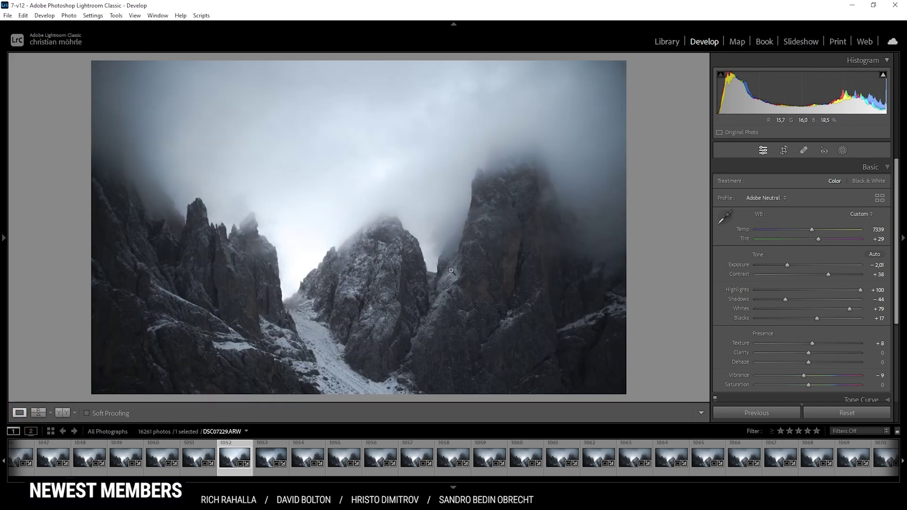
pyautogui.click(843, 150)
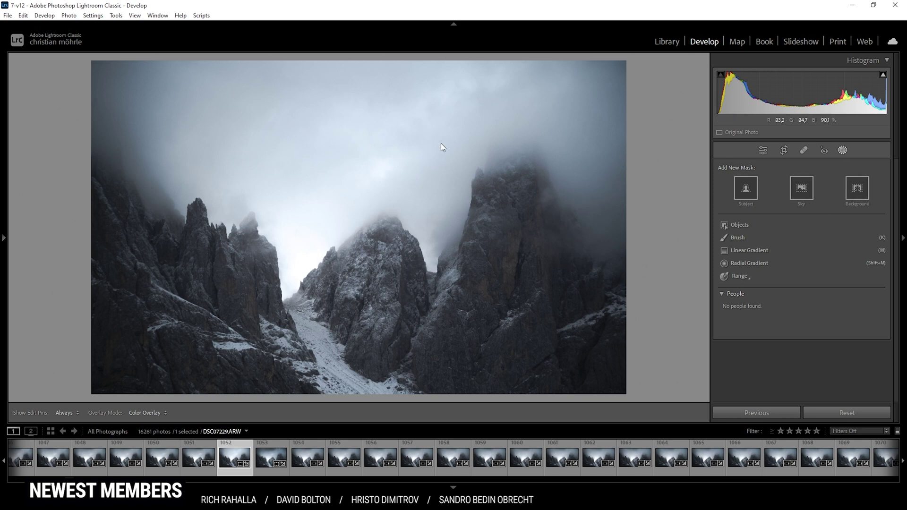
# Step: Place a radial gradient across the top-centre of the sky
pyautogui.click(755, 263)
pyautogui.moveTo(184, 87); pyautogui.dragTo(514, 229)
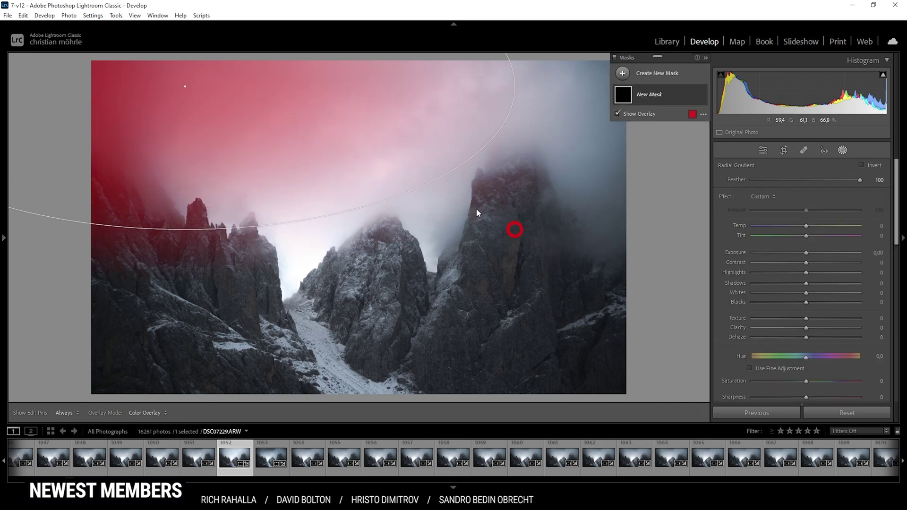
pyautogui.moveTo(186, 87); pyautogui.dragTo(339, 85)
pyautogui.moveTo(236, 84); pyautogui.dragTo(255, 81)
pyautogui.moveTo(185, 88); pyautogui.dragTo(372, 66)
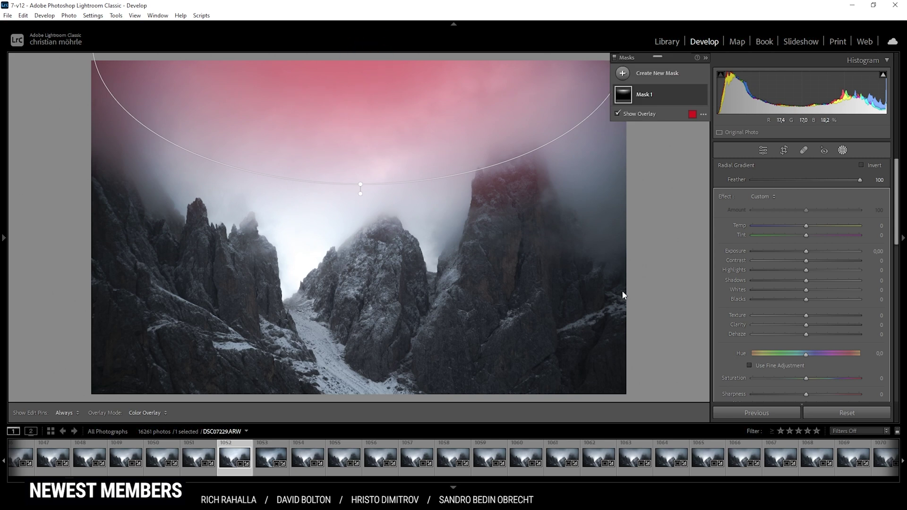
pyautogui.moveTo(354, 105); pyautogui.dragTo(359, 94)
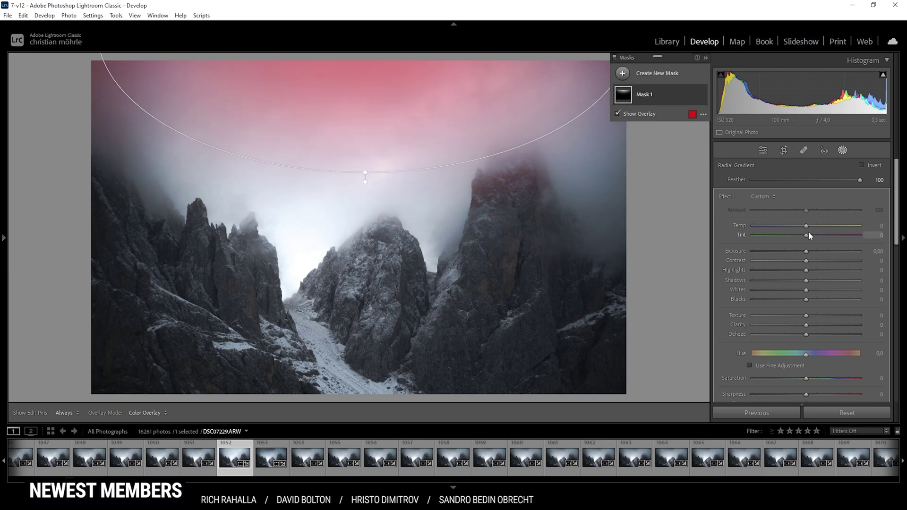
# Step: Darken the radial mask's area with Exposure -1,45
pyautogui.moveTo(802, 251); pyautogui.dragTo(786, 246)
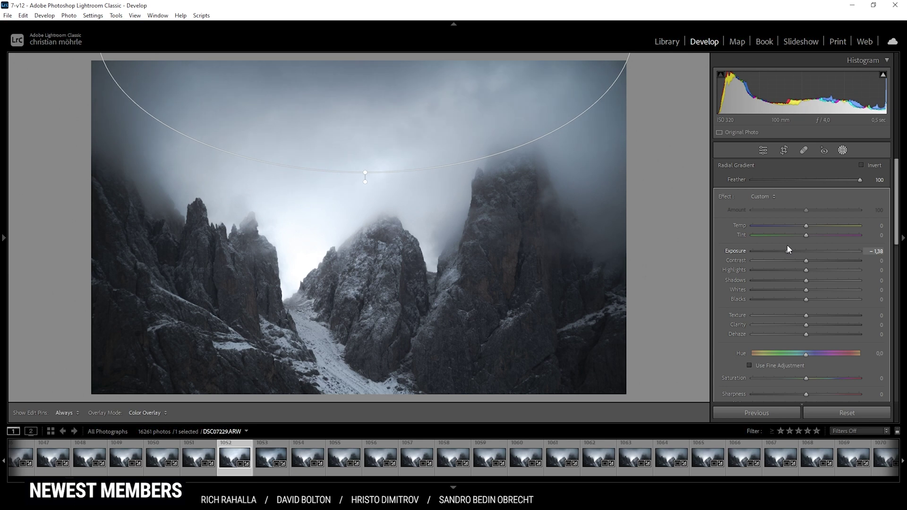
pyautogui.moveTo(787, 246); pyautogui.dragTo(785, 246)
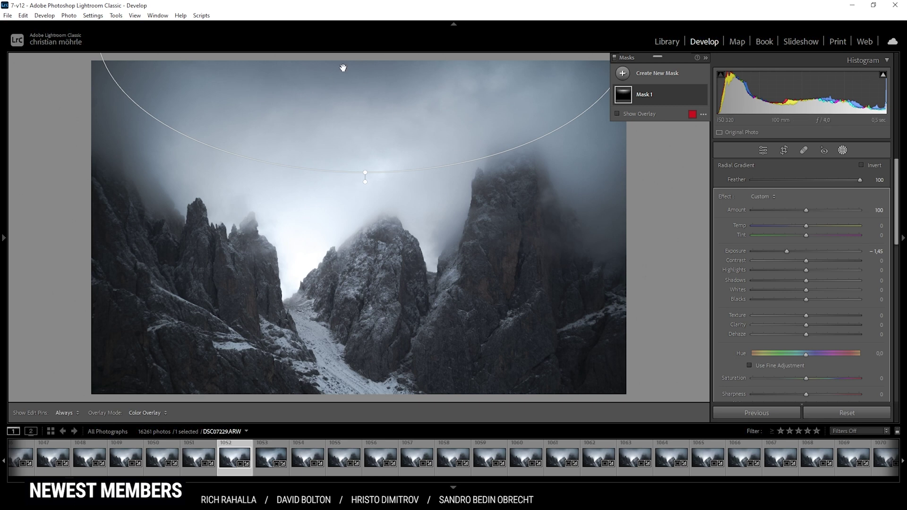
pyautogui.click(622, 73)
# Step: Draw a linear gradient mask downward from the top edge of the sky
pyautogui.click(673, 172)
pyautogui.press('m')
pyautogui.moveTo(316, 60); pyautogui.dragTo(332, 233)
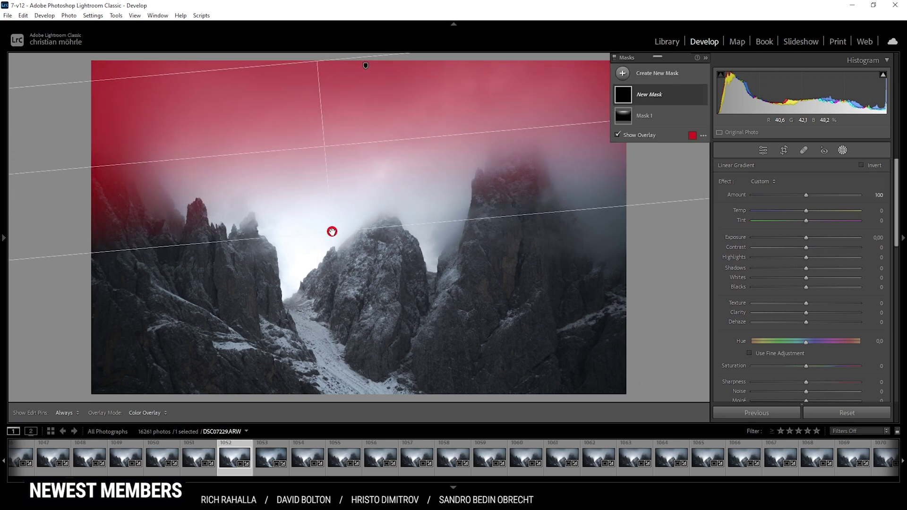
# Step: Give the linear mask Exposure -0,53, Texture 19 and Clarity 84
pyautogui.click(805, 237)
pyautogui.moveTo(804, 235); pyautogui.dragTo(798, 236)
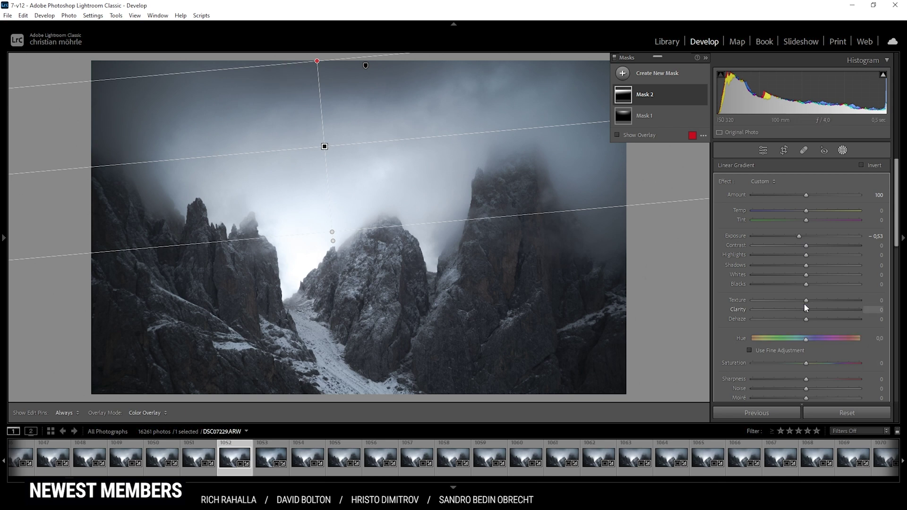
pyautogui.moveTo(809, 300); pyautogui.dragTo(809, 309)
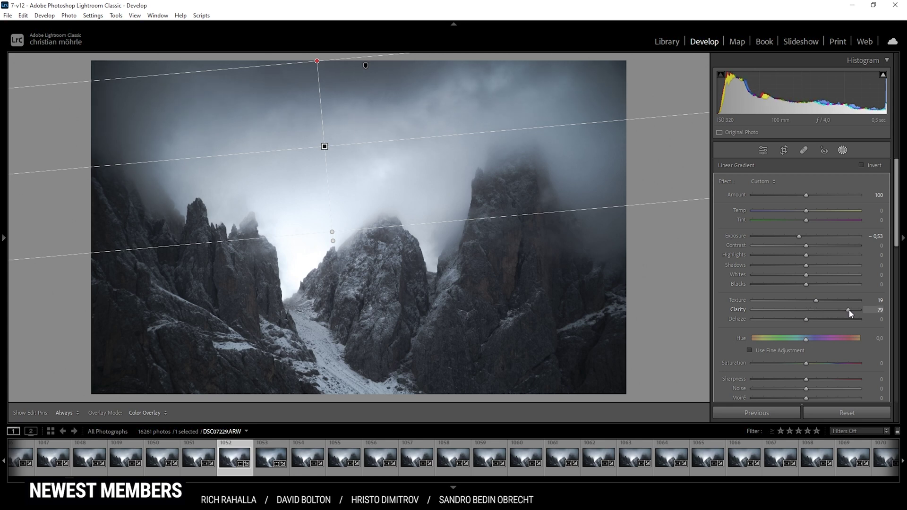
pyautogui.moveTo(851, 310); pyautogui.dragTo(853, 309)
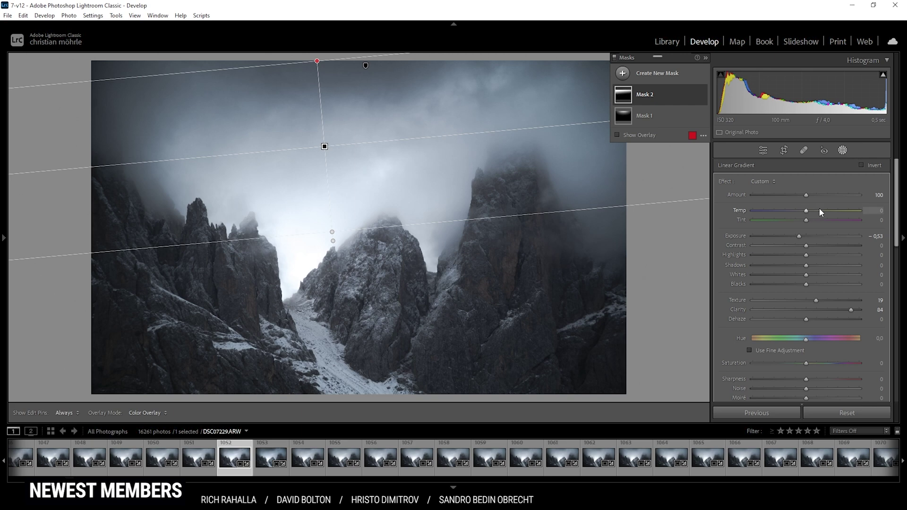
# Step: Draw a narrowed, rotated radial ellipse over the central peak and brighten it to Exposure 0,39
pyautogui.click(623, 73)
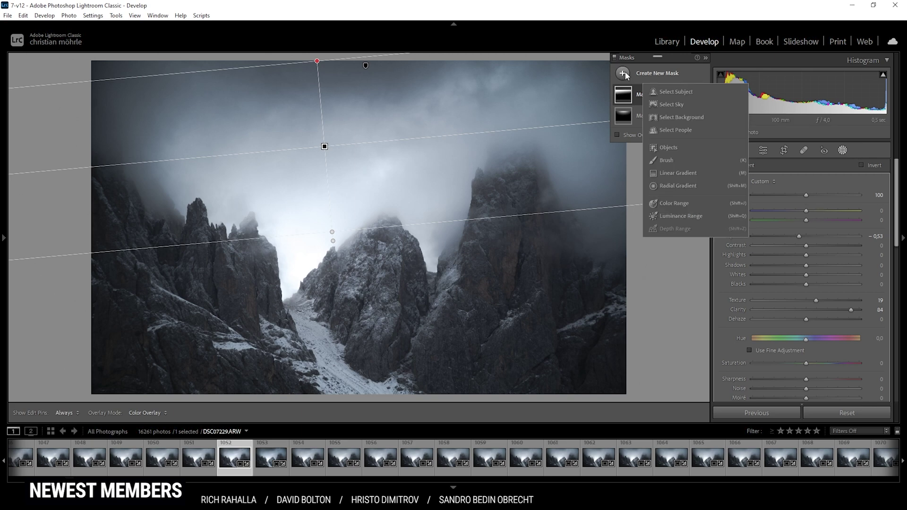
pyautogui.click(670, 186)
pyautogui.moveTo(343, 278); pyautogui.dragTo(467, 348)
pyautogui.moveTo(470, 278); pyautogui.dragTo(466, 272)
pyautogui.moveTo(344, 278); pyautogui.dragTo(361, 287)
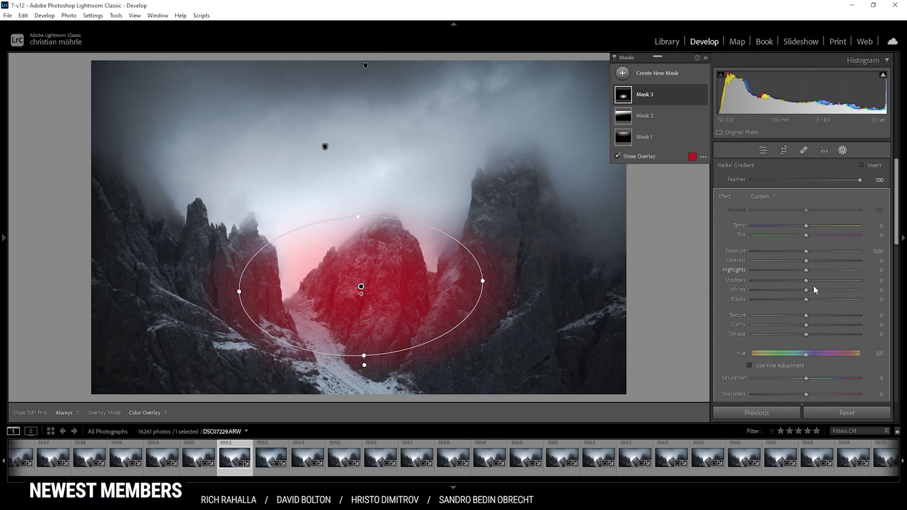
pyautogui.moveTo(806, 251); pyautogui.dragTo(815, 251)
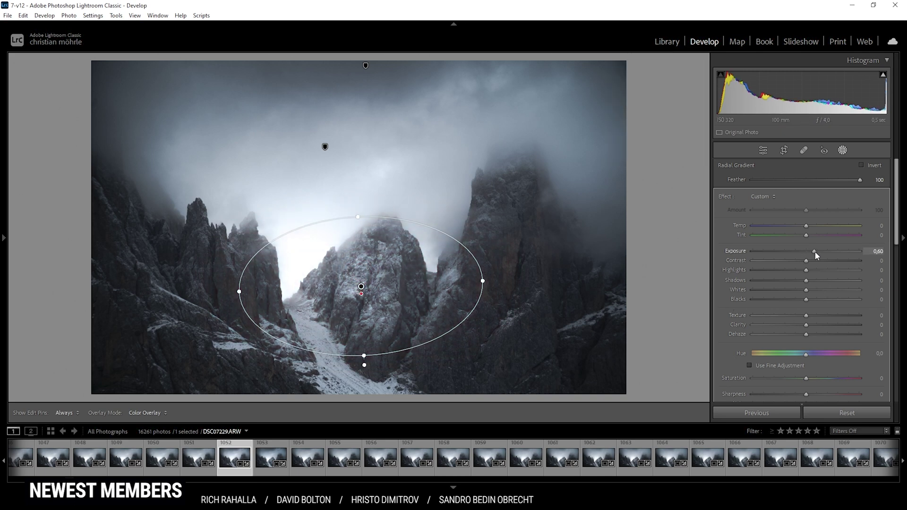
pyautogui.moveTo(815, 251); pyautogui.dragTo(812, 253)
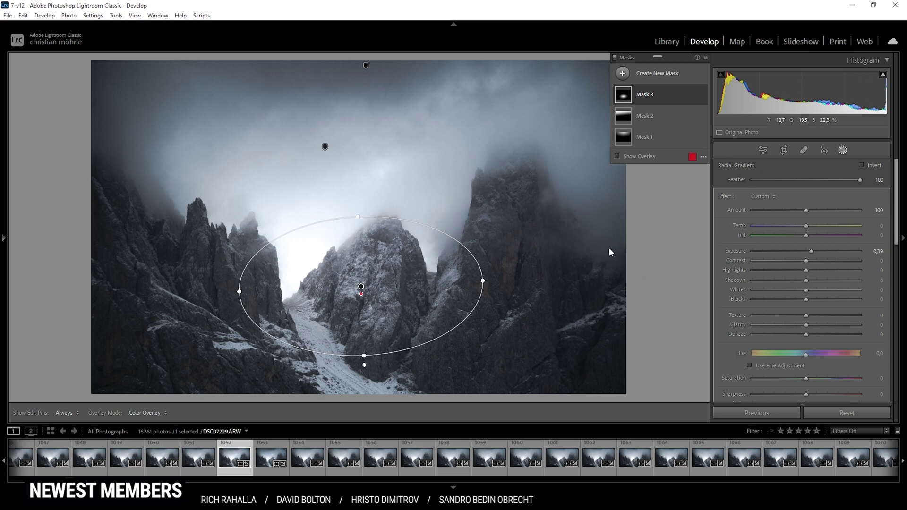
# Step: Add a small radial gradient in the valley and lift its Blacks to +100
pyautogui.click(623, 74)
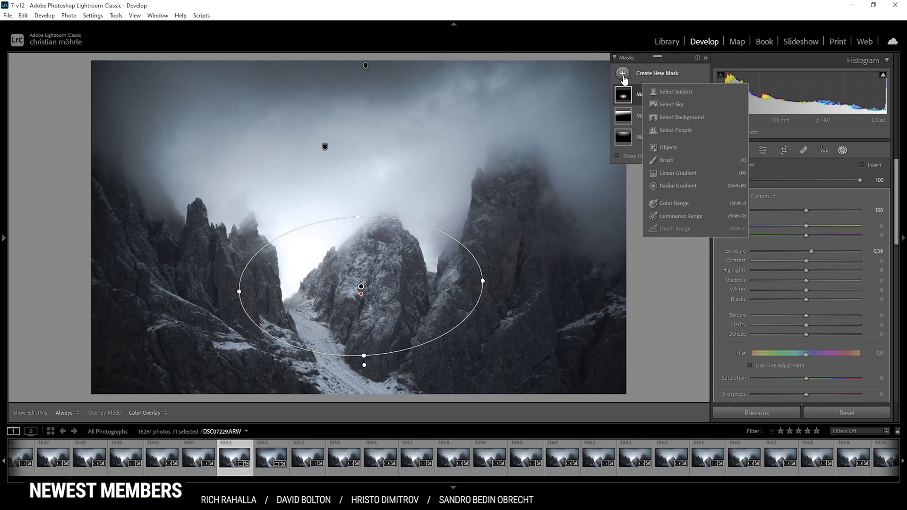
pyautogui.click(675, 186)
pyautogui.moveTo(288, 272); pyautogui.dragTo(290, 299)
pyautogui.moveTo(825, 303); pyautogui.dragTo(873, 300)
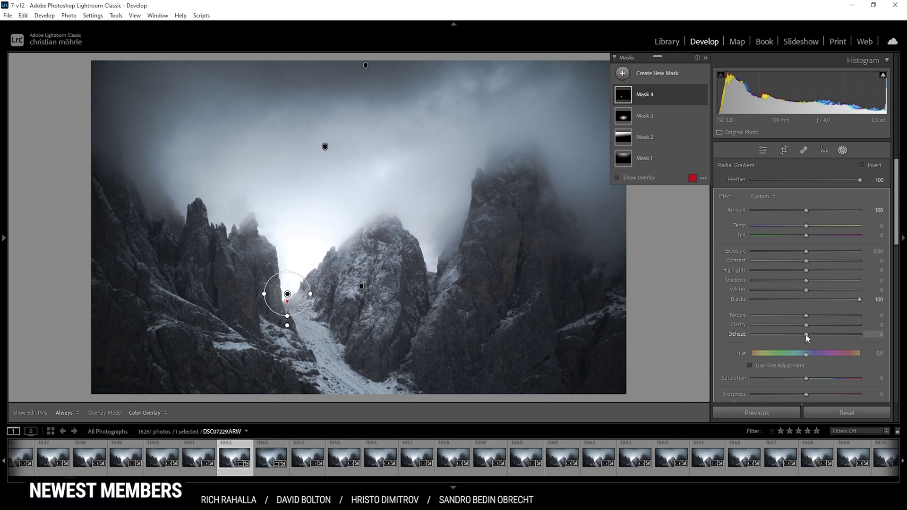
# Step: Lower the glow mask's Dehaze to -58 and exit masking
pyautogui.moveTo(805, 334); pyautogui.dragTo(805, 335)
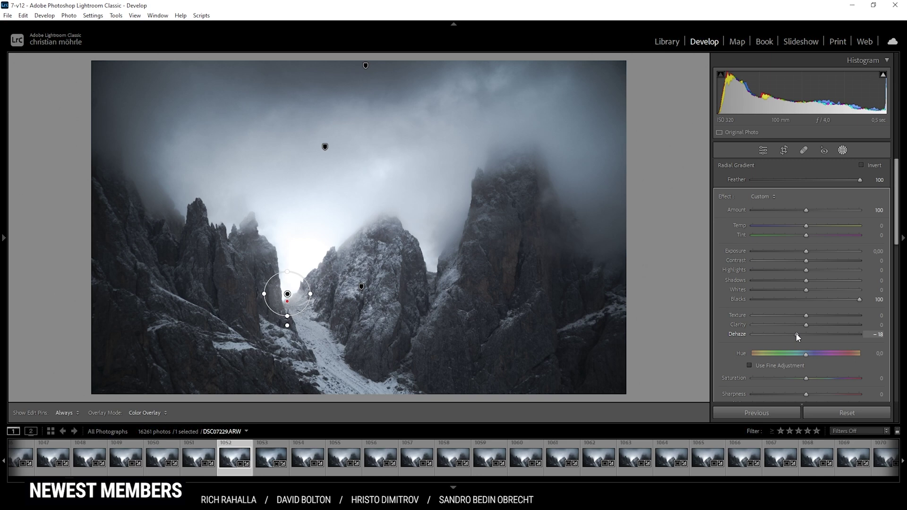
pyautogui.moveTo(796, 336); pyautogui.dragTo(783, 331)
pyautogui.moveTo(780, 334); pyautogui.dragTo(777, 334)
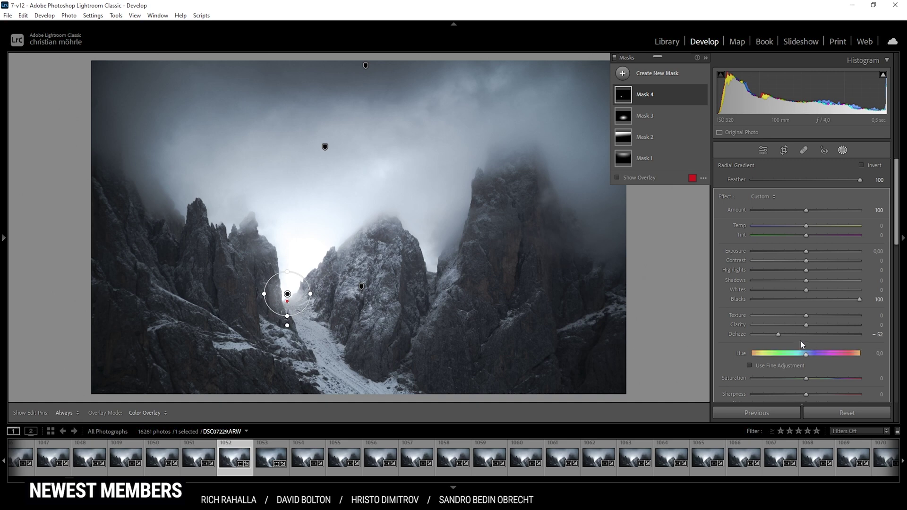
pyautogui.moveTo(779, 335); pyautogui.dragTo(772, 333)
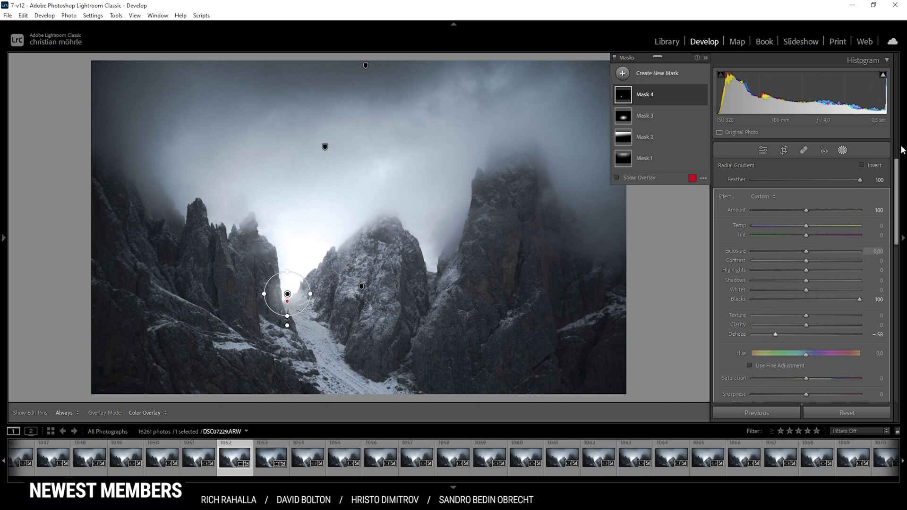
pyautogui.click(843, 150)
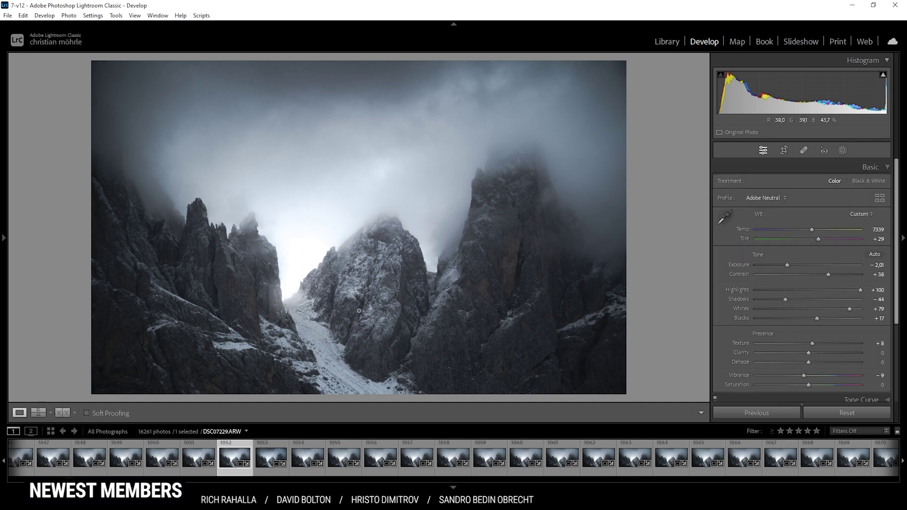
# Step: Add a radial gradient mask over the central snowy peak with Exposure +0.67
pyautogui.click(845, 153)
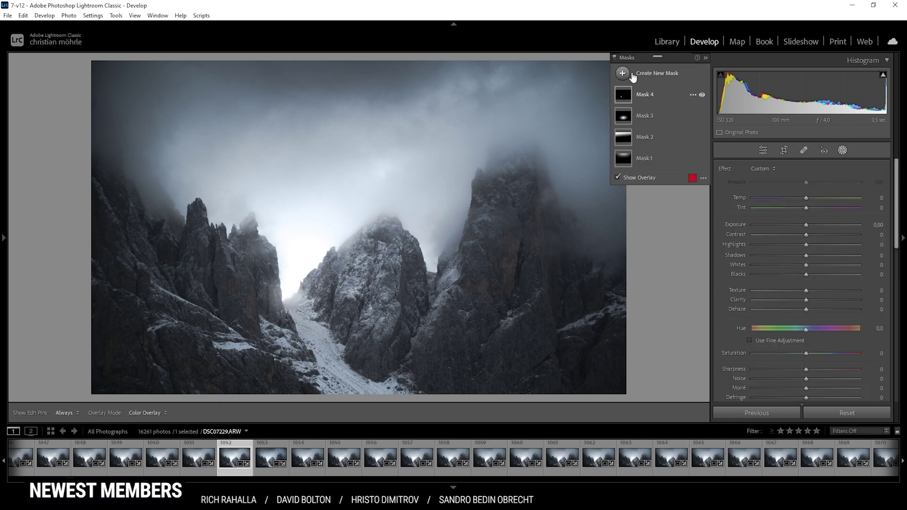
pyautogui.click(622, 72)
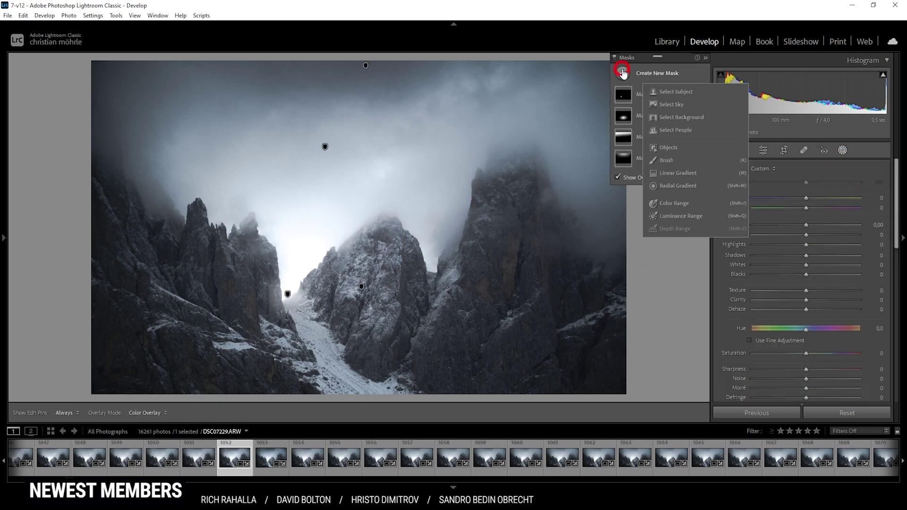
pyautogui.click(678, 186)
pyautogui.moveTo(371, 305); pyautogui.dragTo(435, 400)
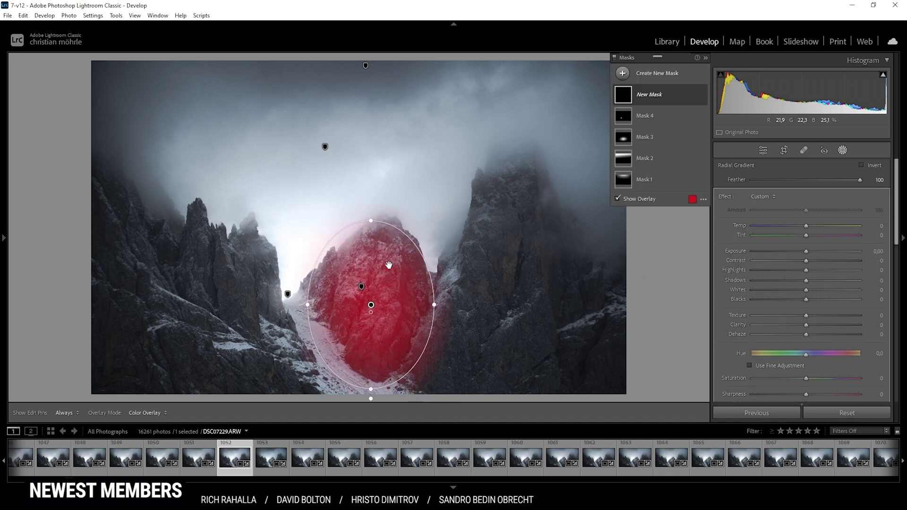
pyautogui.moveTo(382, 260)
pyautogui.mouseDown()
pyautogui.moveTo(383, 251)
pyautogui.moveTo(390, 267)
pyautogui.mouseUp()
pyautogui.moveTo(806, 255); pyautogui.dragTo(815, 251)
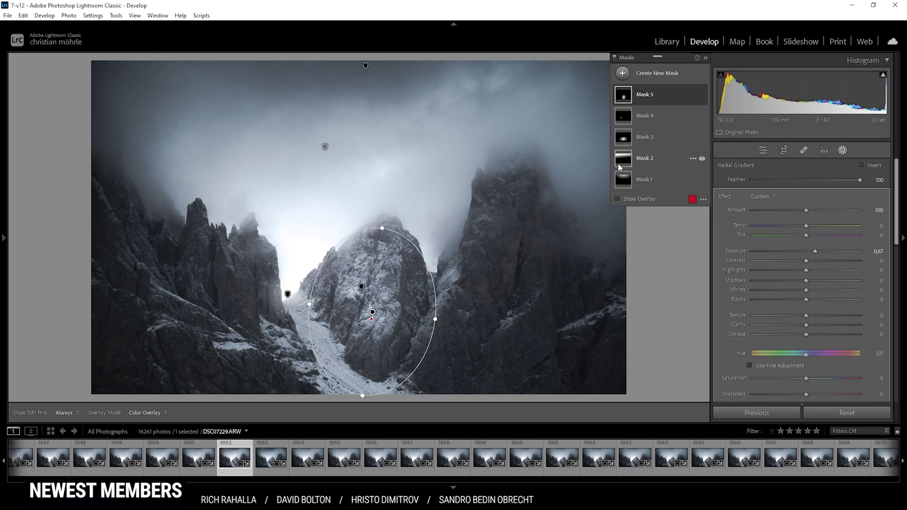
# Step: Add a radial area to Mask 5, tilted and stretched along the snowy gully
pyautogui.moveTo(679, 95)
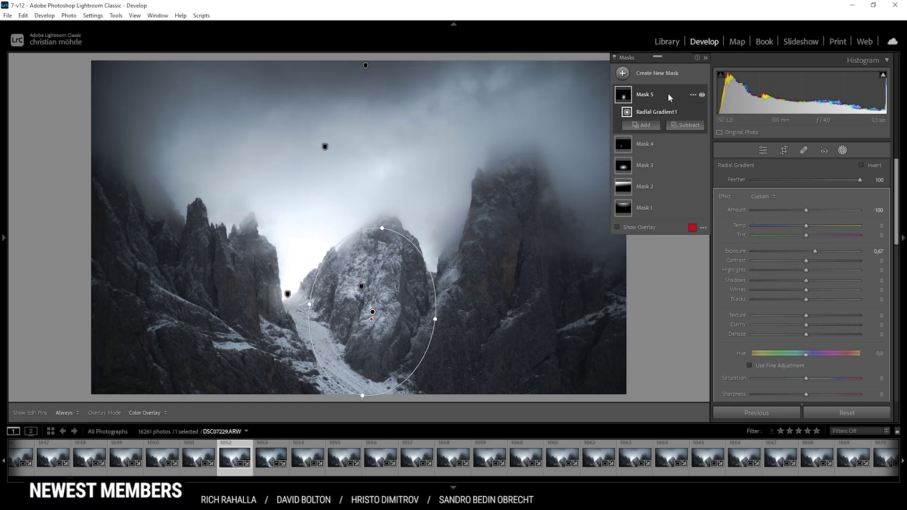
pyautogui.click(646, 125)
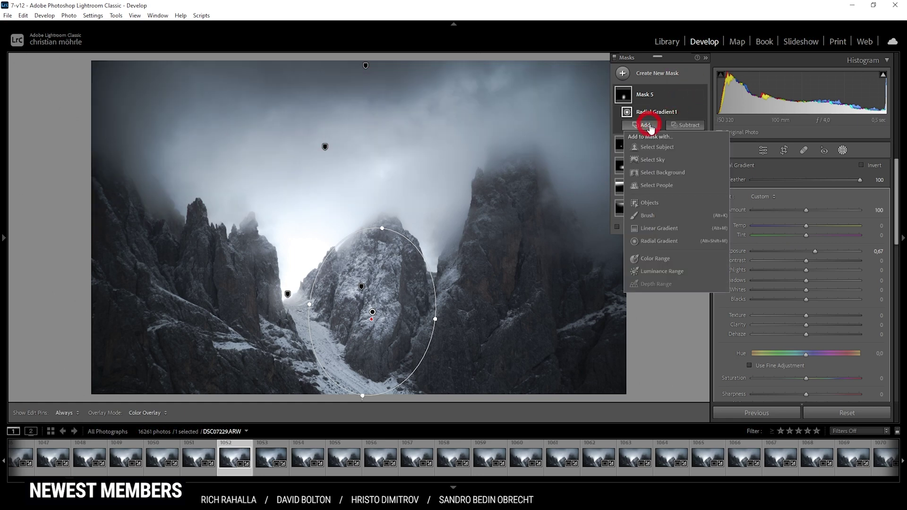
pyautogui.click(659, 241)
pyautogui.moveTo(321, 339); pyautogui.dragTo(350, 385)
pyautogui.moveTo(324, 289); pyautogui.dragTo(307, 297)
pyautogui.moveTo(321, 338); pyautogui.dragTo(316, 333)
pyautogui.moveTo(337, 383); pyautogui.dragTo(352, 390)
pyautogui.moveTo(332, 328); pyautogui.dragTo(327, 320)
pyautogui.moveTo(279, 293); pyautogui.dragTo(293, 296)
# Step: Add a third radial area to Mask 5, rotated over the right peak's rock base
pyautogui.click(642, 138)
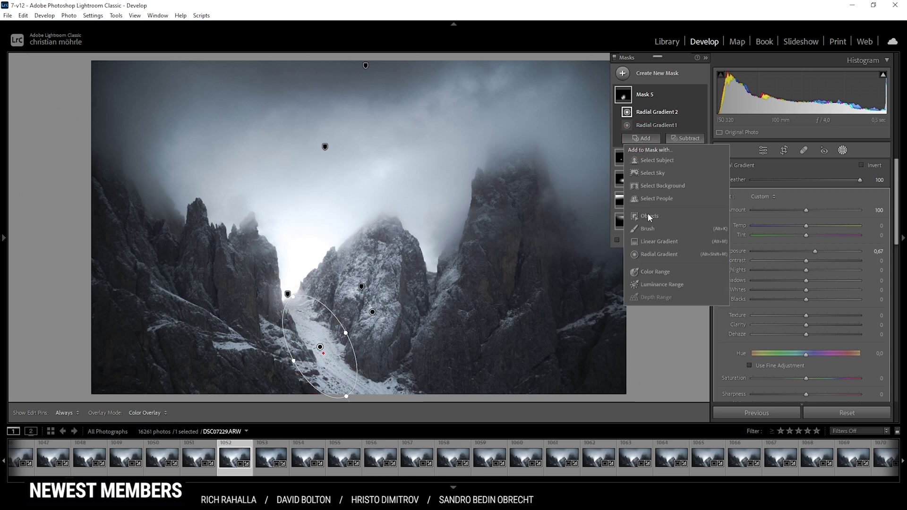
pyautogui.click(654, 255)
pyautogui.moveTo(434, 307); pyautogui.dragTo(478, 358)
pyautogui.moveTo(434, 262); pyautogui.dragTo(466, 255)
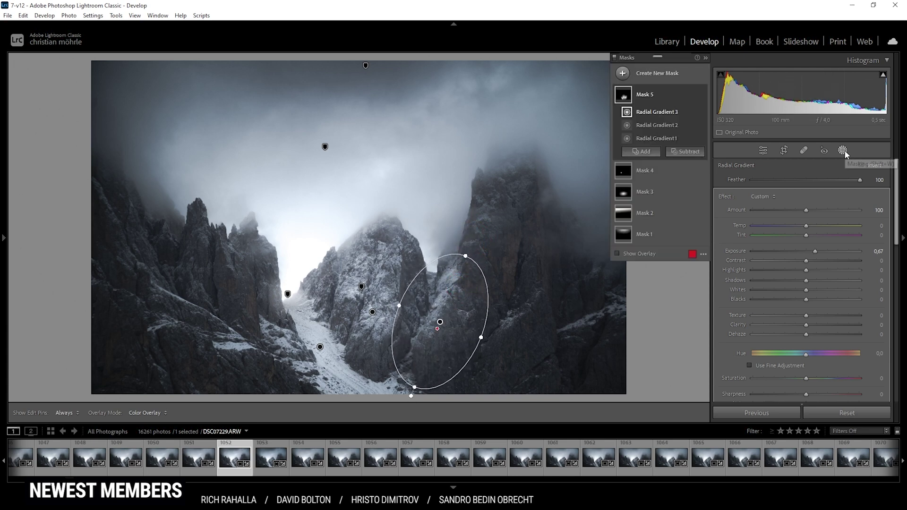
# Step: Toggle the mask effects off and on to compare the image with and without masks
pyautogui.click(613, 58)
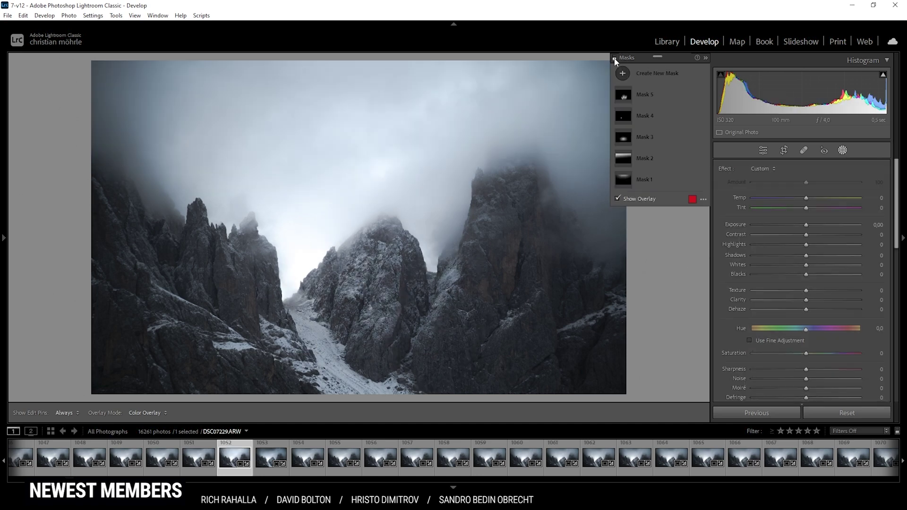
pyautogui.click(614, 59)
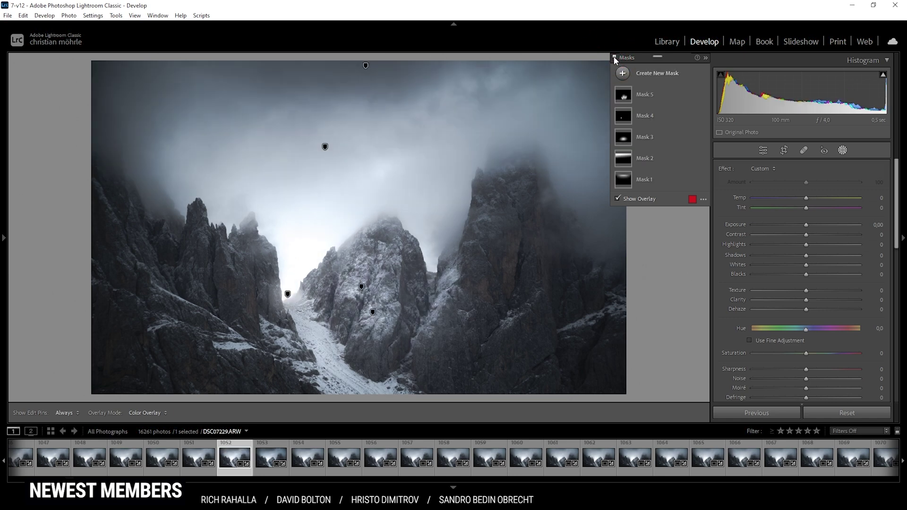
pyautogui.click(614, 58)
pyautogui.click(614, 58)
# Step: Move Mask 2's sky gradient lower over the peaks and darken it to Exposure -0.88
pyautogui.click(650, 157)
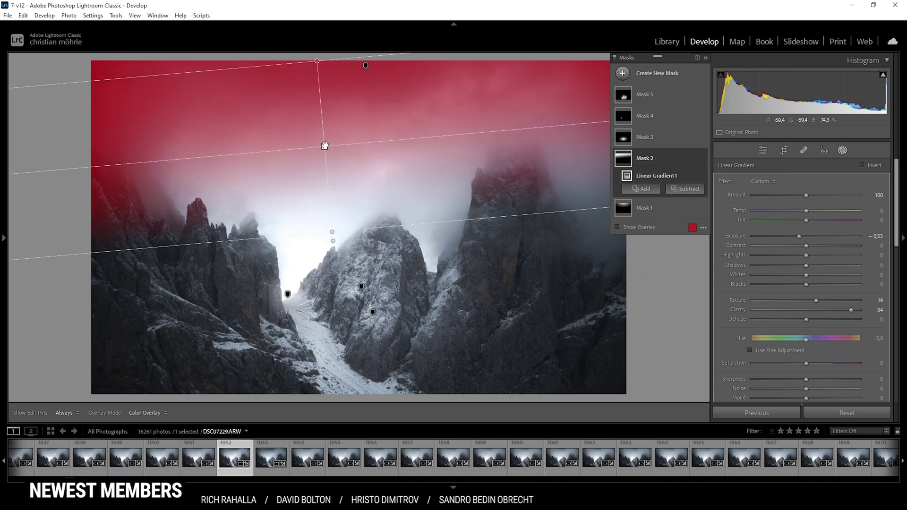
pyautogui.moveTo(325, 144); pyautogui.dragTo(328, 173)
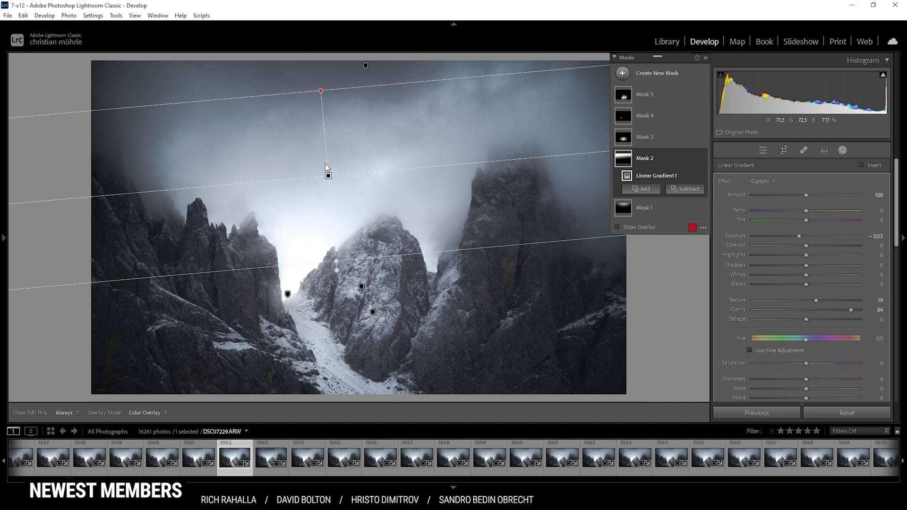
pyautogui.moveTo(798, 236); pyautogui.dragTo(794, 237)
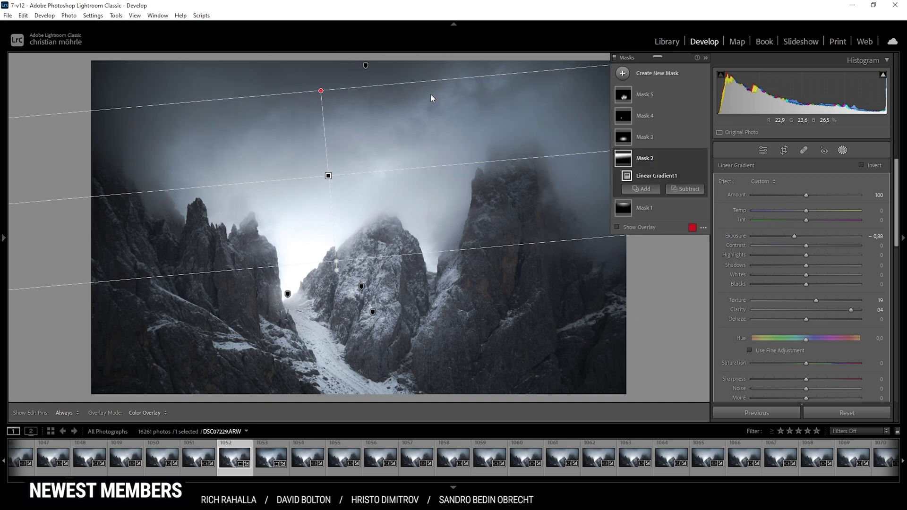
pyautogui.click(845, 152)
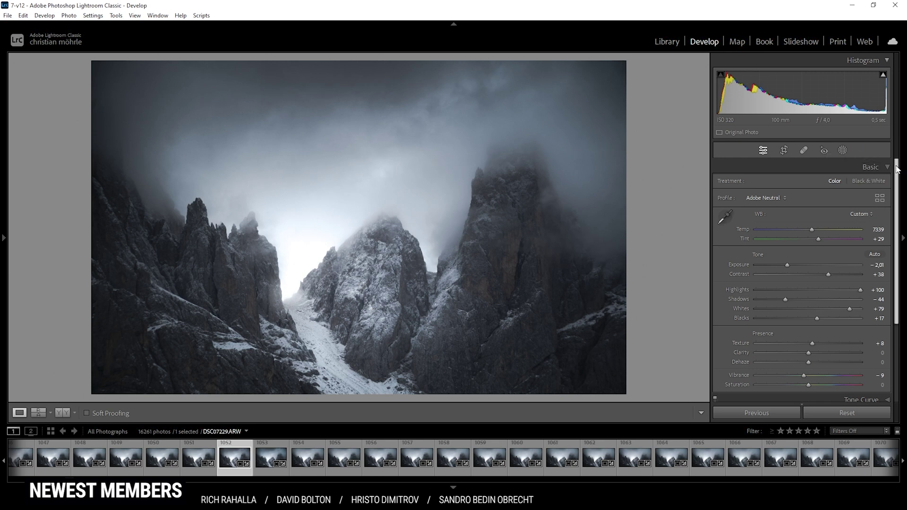
# Step: Tint the shadows blue with Color Grading Hue 224 and slight saturation
pyautogui.moveTo(896, 169); pyautogui.dragTo(890, 291)
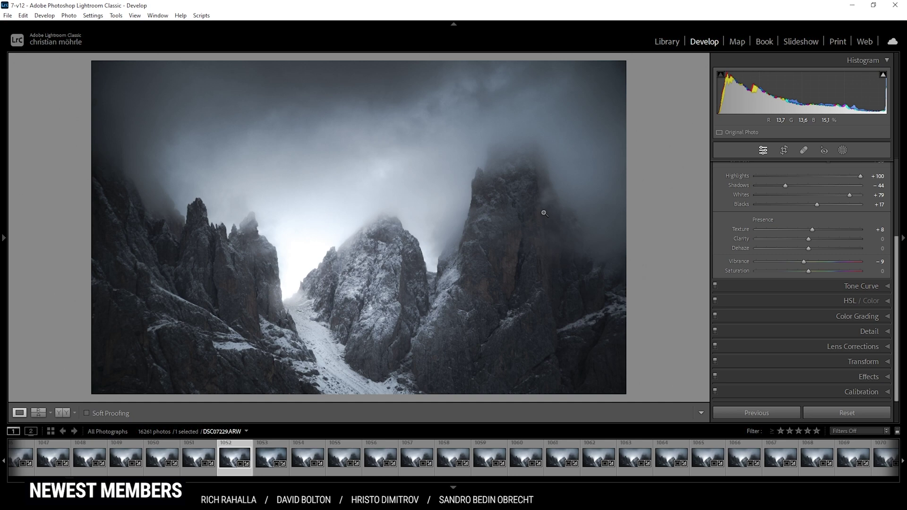
pyautogui.click(813, 316)
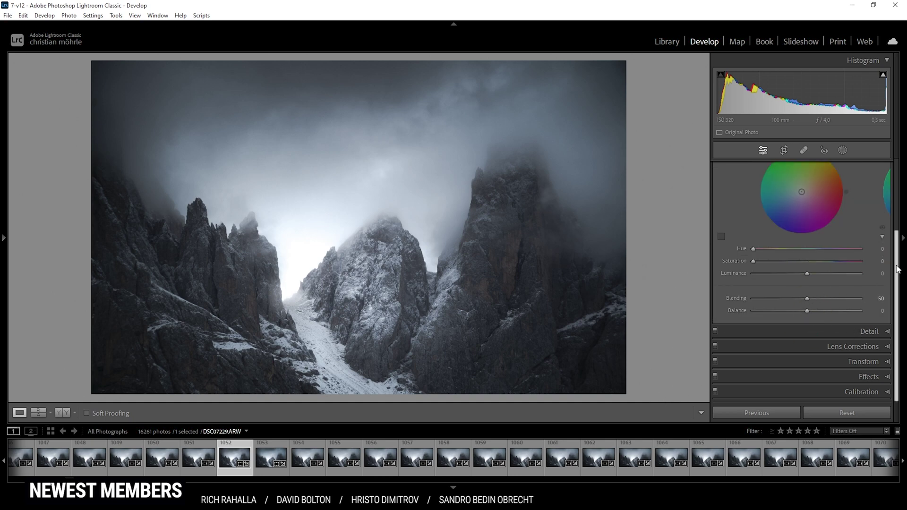
pyautogui.scroll(1, 894, 244)
pyautogui.scroll(2, 893, 244)
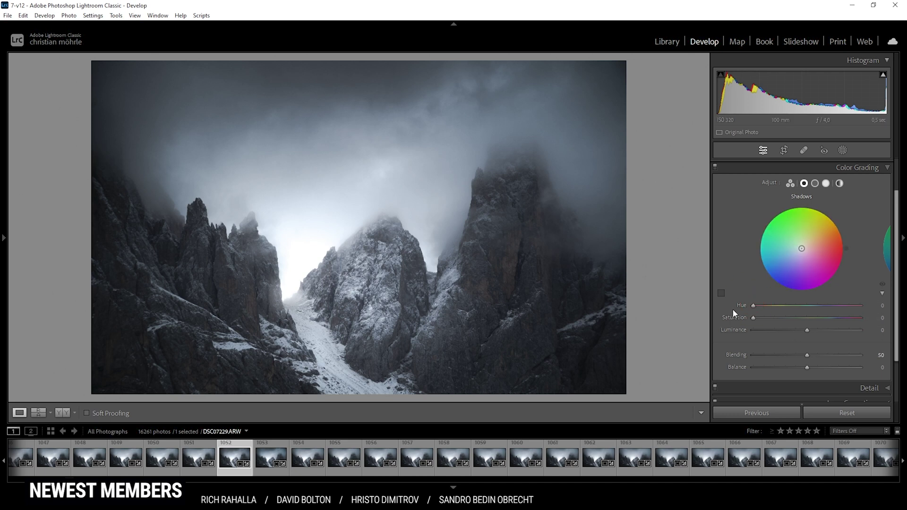
pyautogui.moveTo(753, 306); pyautogui.dragTo(818, 310)
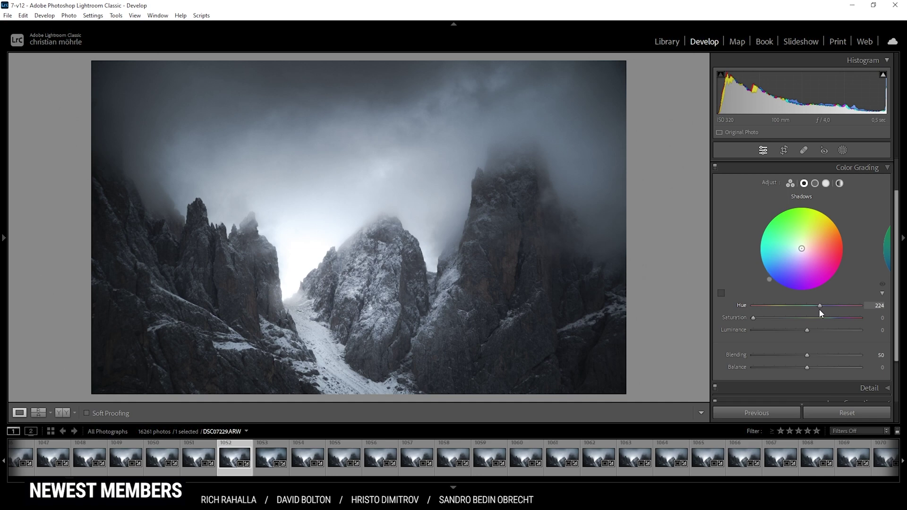
pyautogui.moveTo(754, 318); pyautogui.dragTo(756, 318)
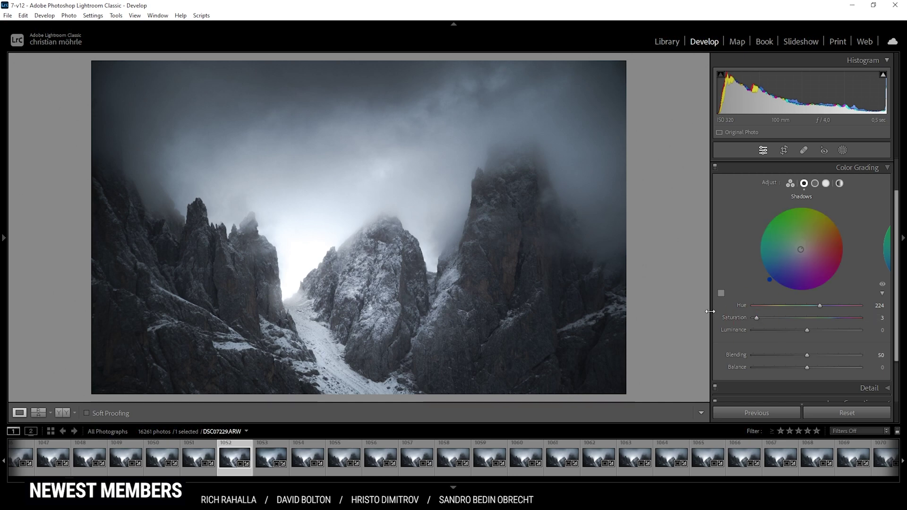
# Step: Tint the midtones blue at Hue 224 with slight saturation
pyautogui.click(815, 184)
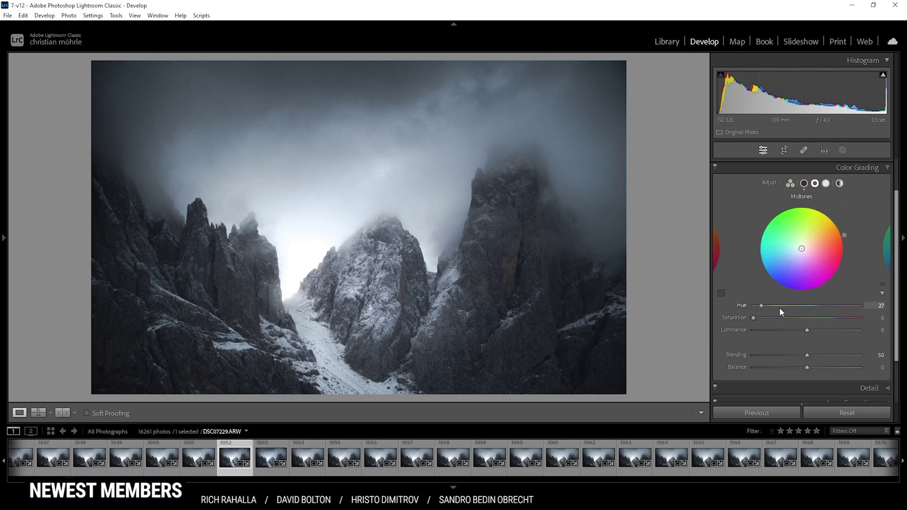
pyautogui.moveTo(816, 313); pyautogui.dragTo(819, 313)
pyautogui.moveTo(752, 318); pyautogui.dragTo(762, 320)
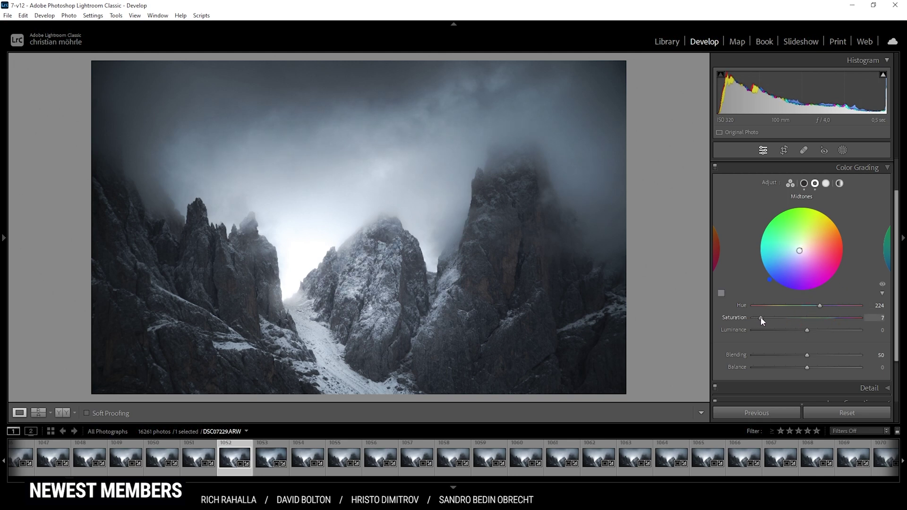
pyautogui.click(883, 168)
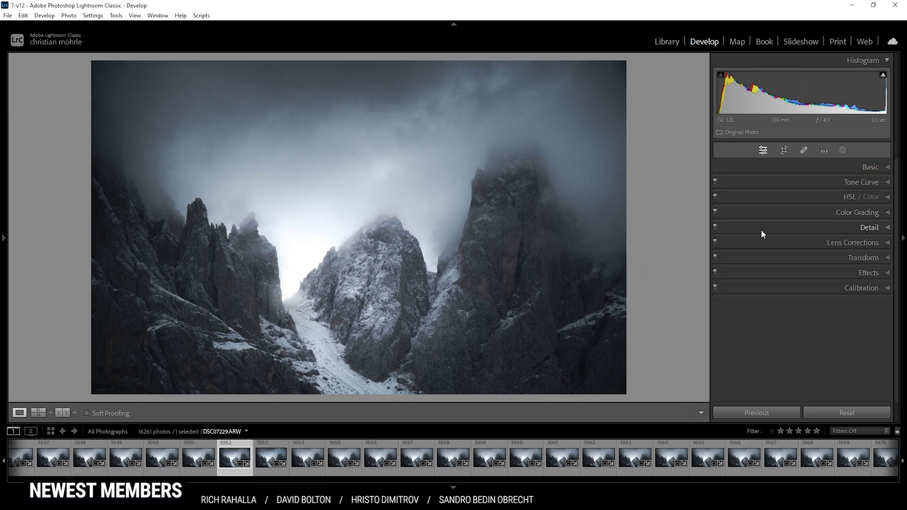
# Step: Shift the Calibration Blue Primary Hue to -15
pyautogui.click(823, 286)
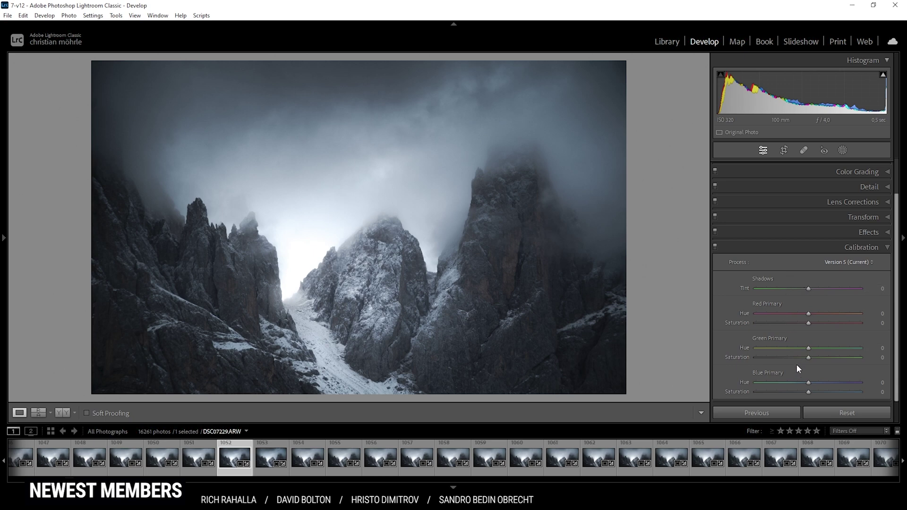
pyautogui.moveTo(808, 383); pyautogui.dragTo(803, 385)
pyautogui.click(886, 246)
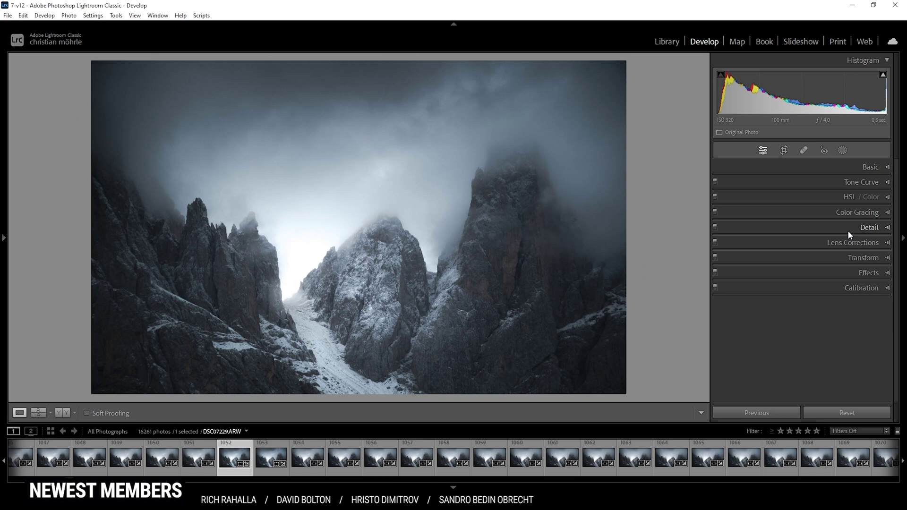
# Step: Sharpen with Radius 0.5, Masking 52 and Amount 50
pyautogui.click(832, 225)
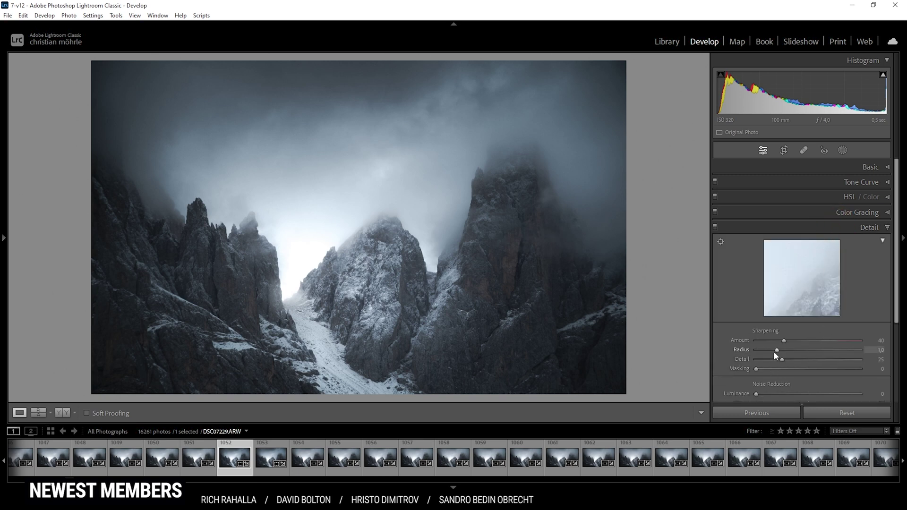
pyautogui.moveTo(775, 351); pyautogui.dragTo(899, 366)
pyautogui.moveTo(756, 369); pyautogui.dragTo(826, 377)
pyautogui.moveTo(784, 341); pyautogui.dragTo(828, 347)
pyautogui.hotkey('ctrl', '5')
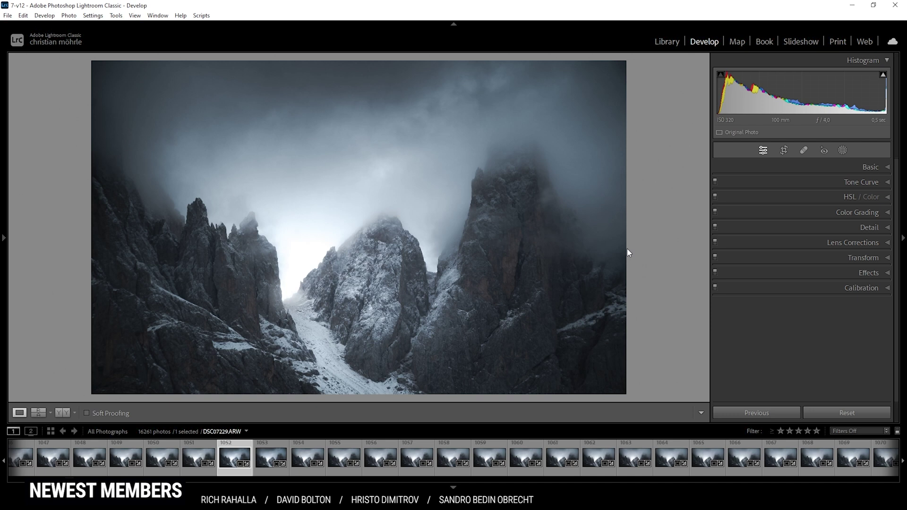